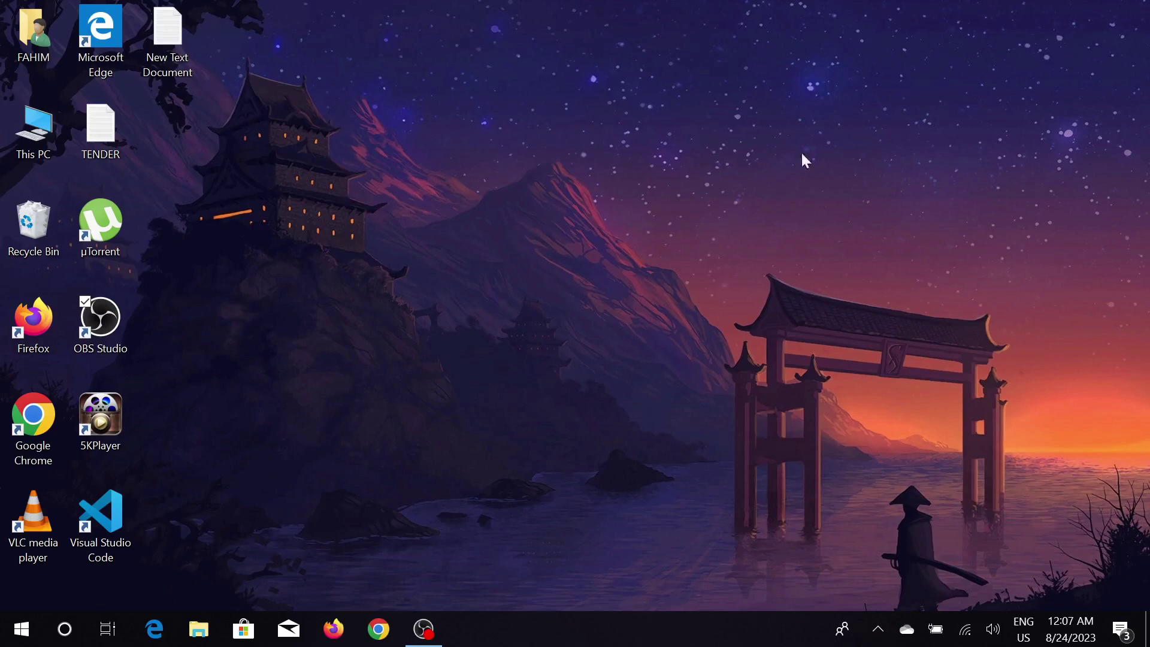
- Search Windows for 'compu' and launch Computer Management
{"action": "left_click", "coordinate": [64, 630]}
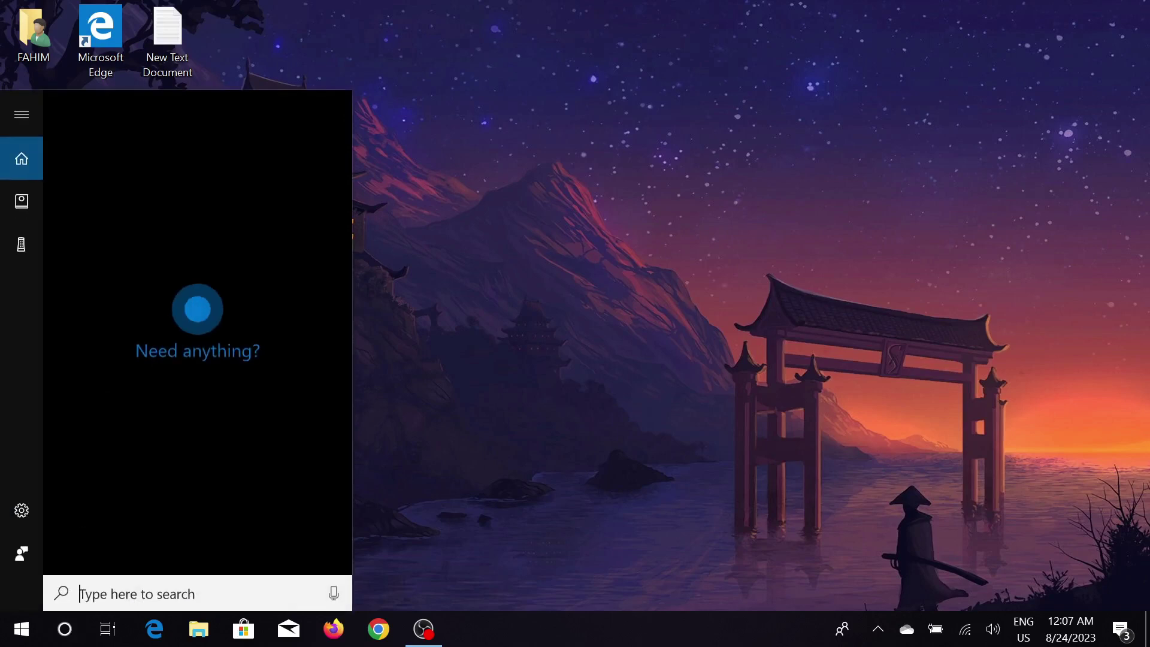
{"action": "type", "text": "co"}
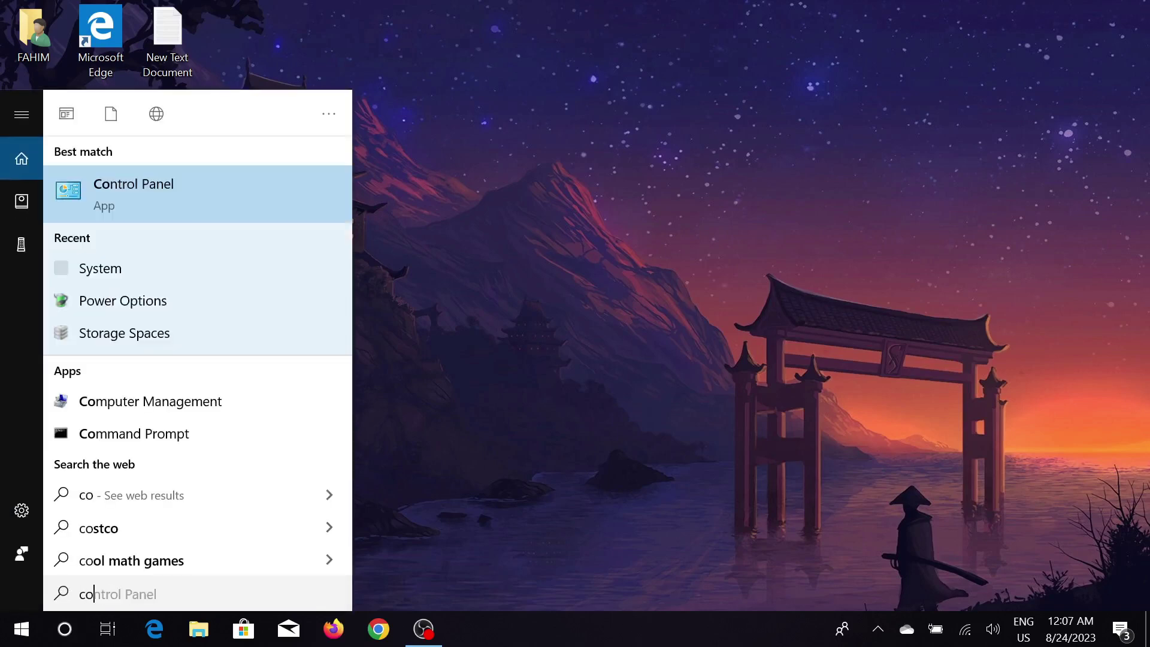
{"action": "type", "text": "mpu"}
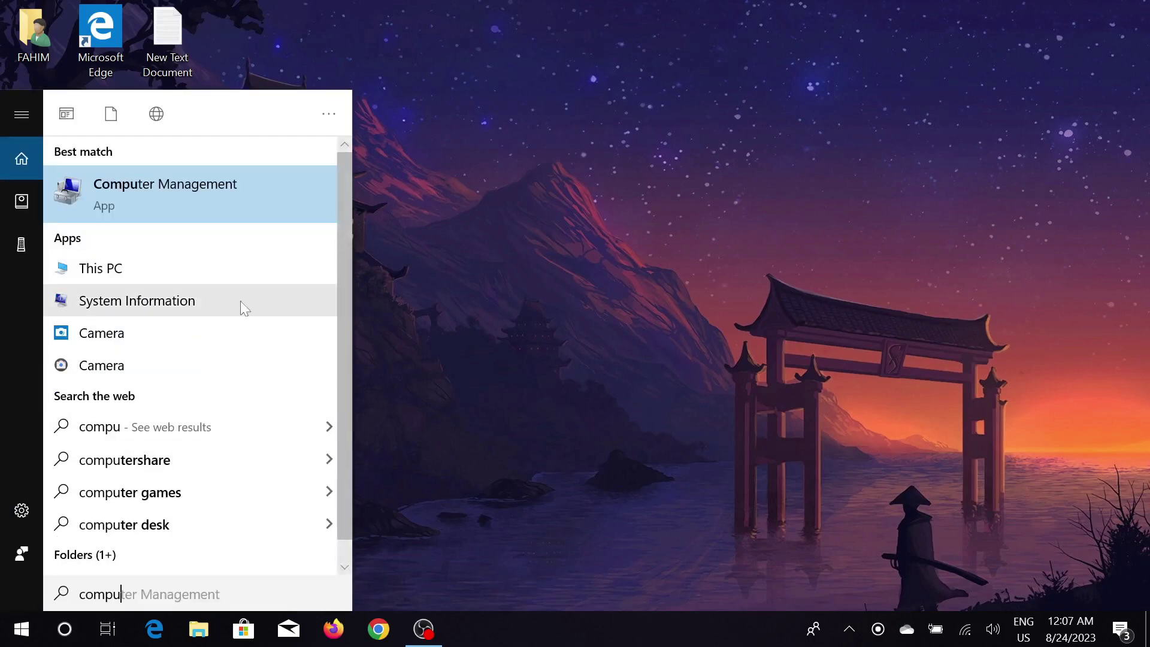
{"action": "left_click", "coordinate": [202, 209]}
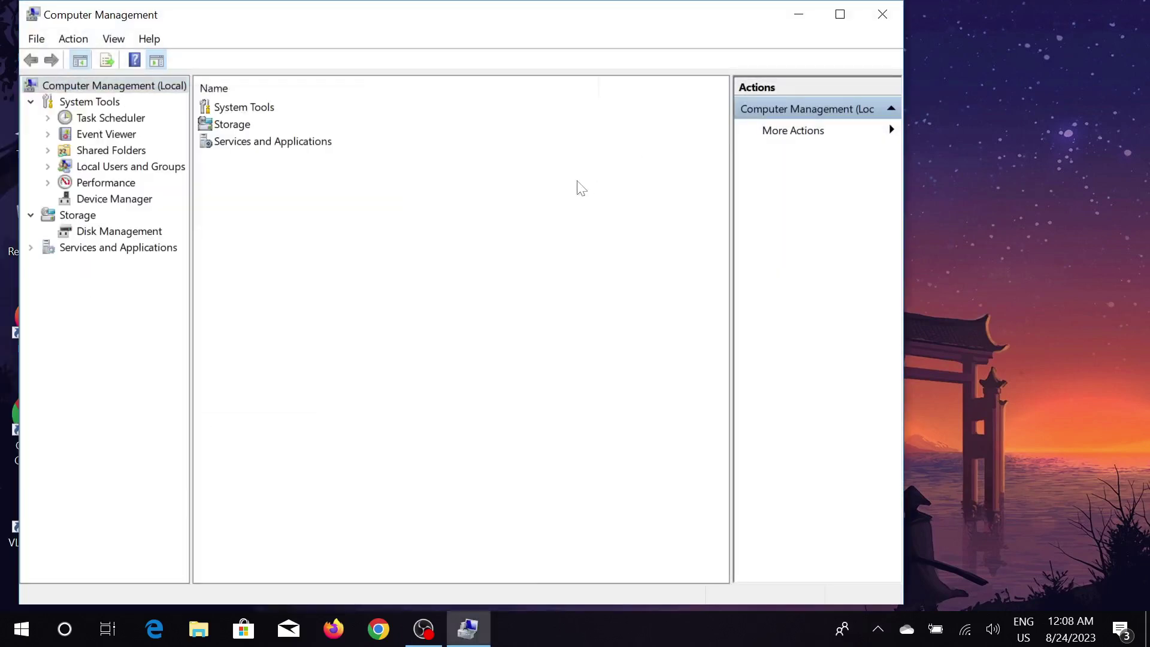
- Show Device Manager and expand Sound, video and game controllers
{"action": "left_click", "coordinate": [121, 199]}
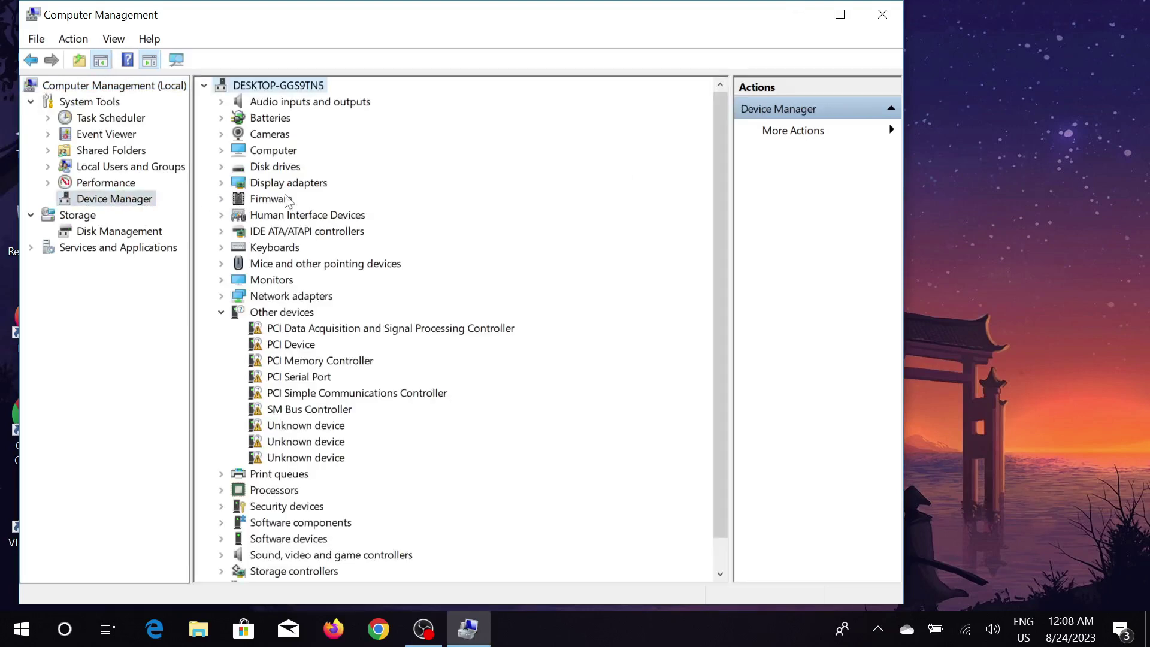
{"action": "scroll", "coordinate": [392, 224], "scroll_direction": "down", "scroll_amount": 1}
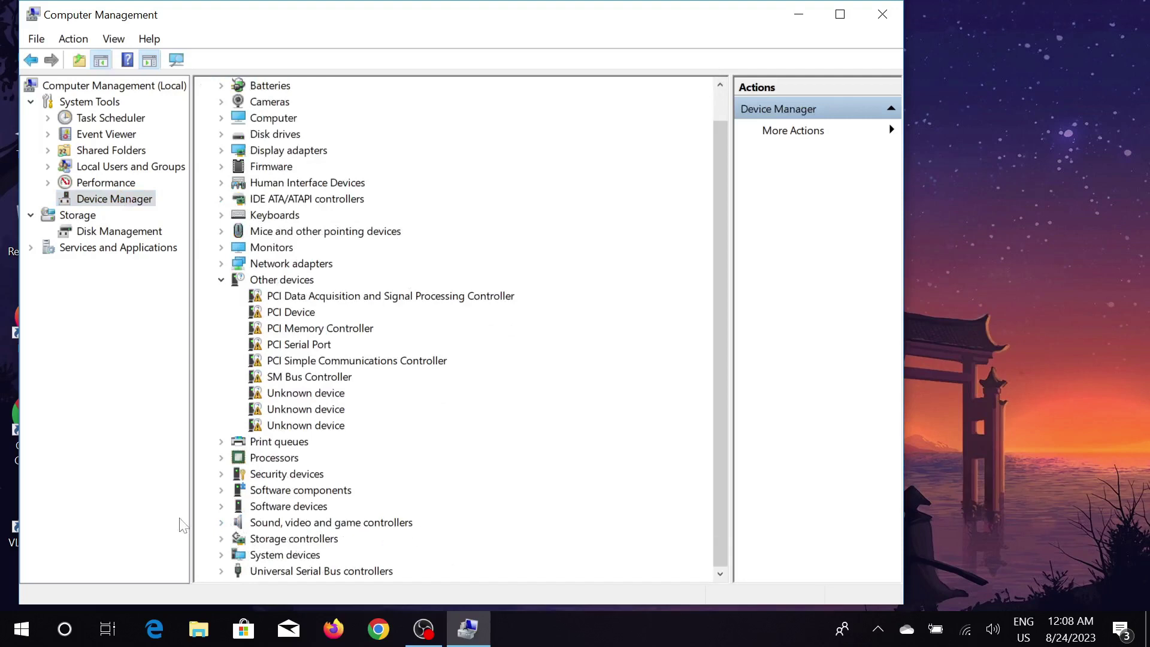
{"action": "left_click", "coordinate": [222, 523]}
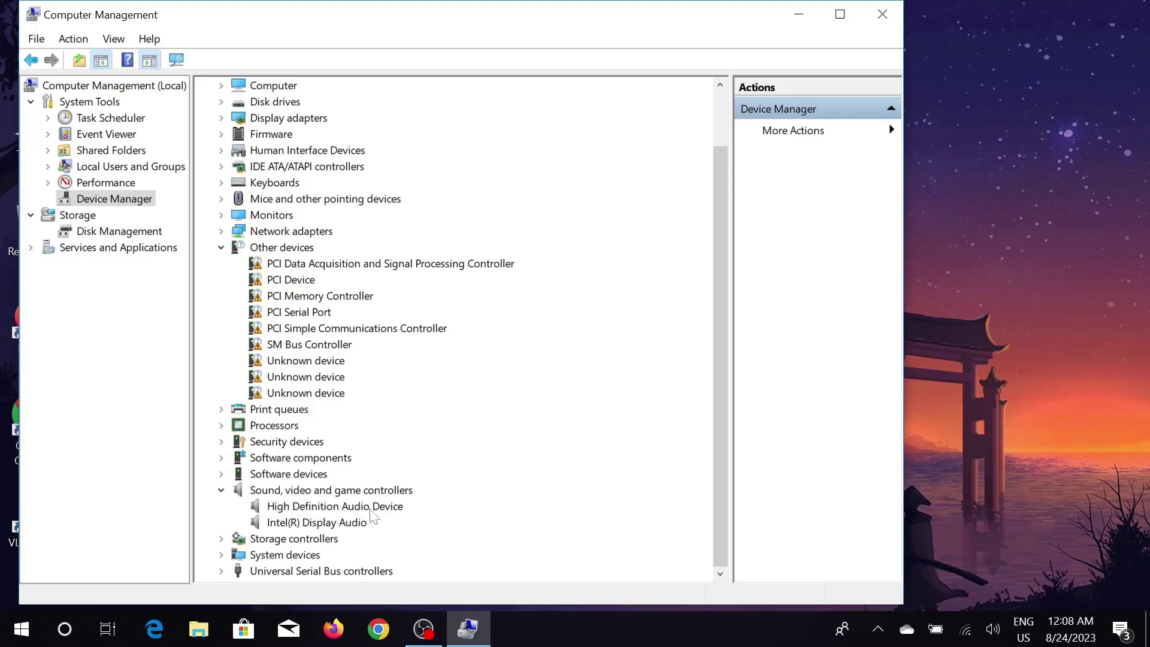
- Automatically search for a newer High Definition Audio Device driver and close the result
{"action": "right_click", "coordinate": [363, 507]}
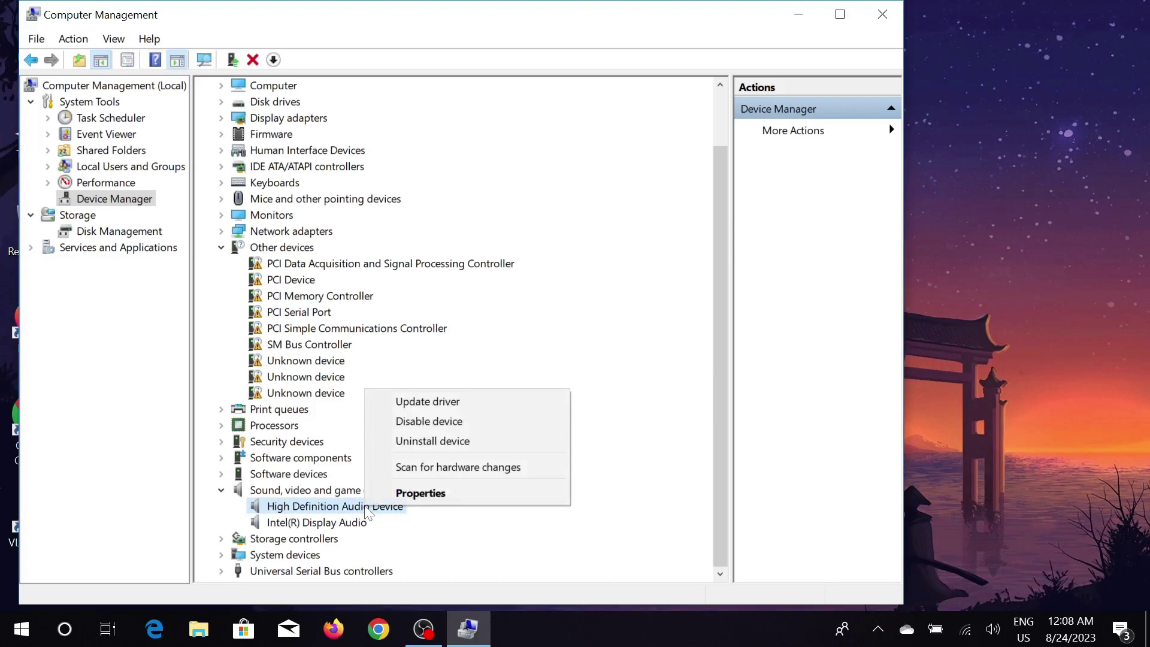
{"action": "left_click", "coordinate": [484, 406]}
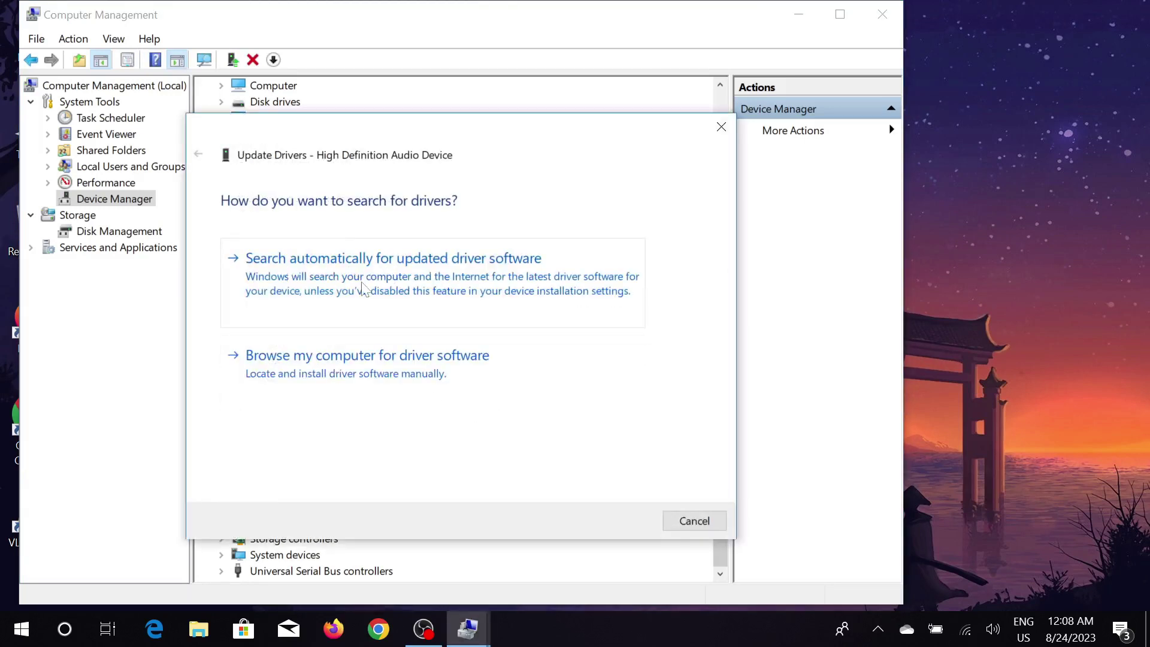
{"action": "left_click", "coordinate": [405, 276]}
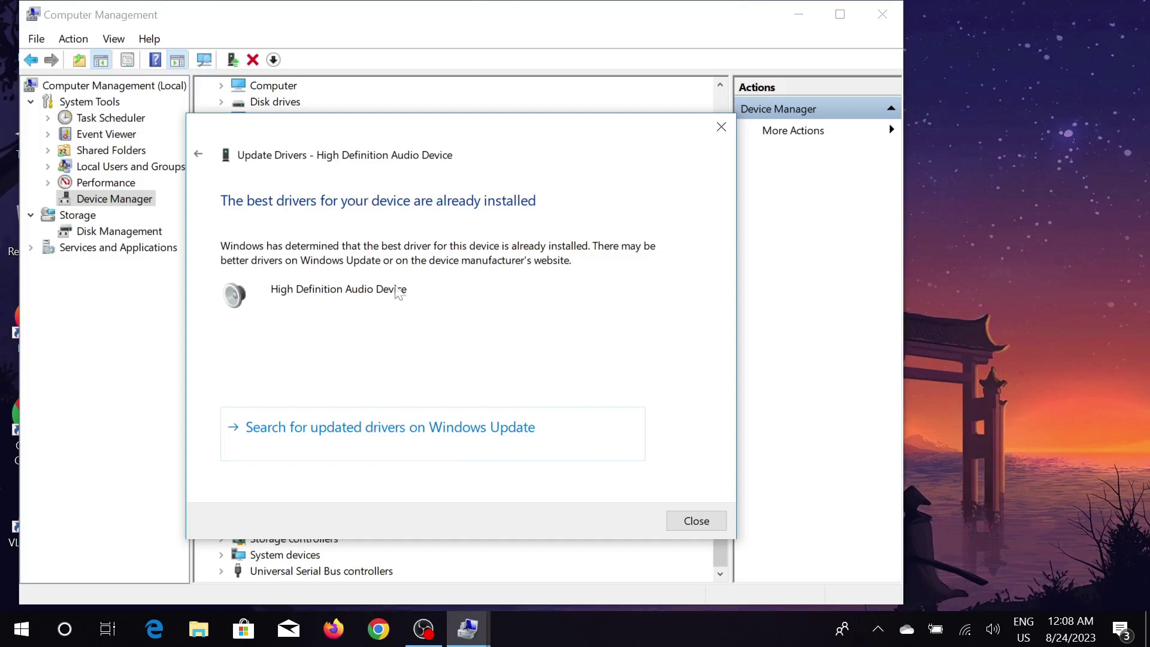
{"action": "left_click", "coordinate": [709, 524]}
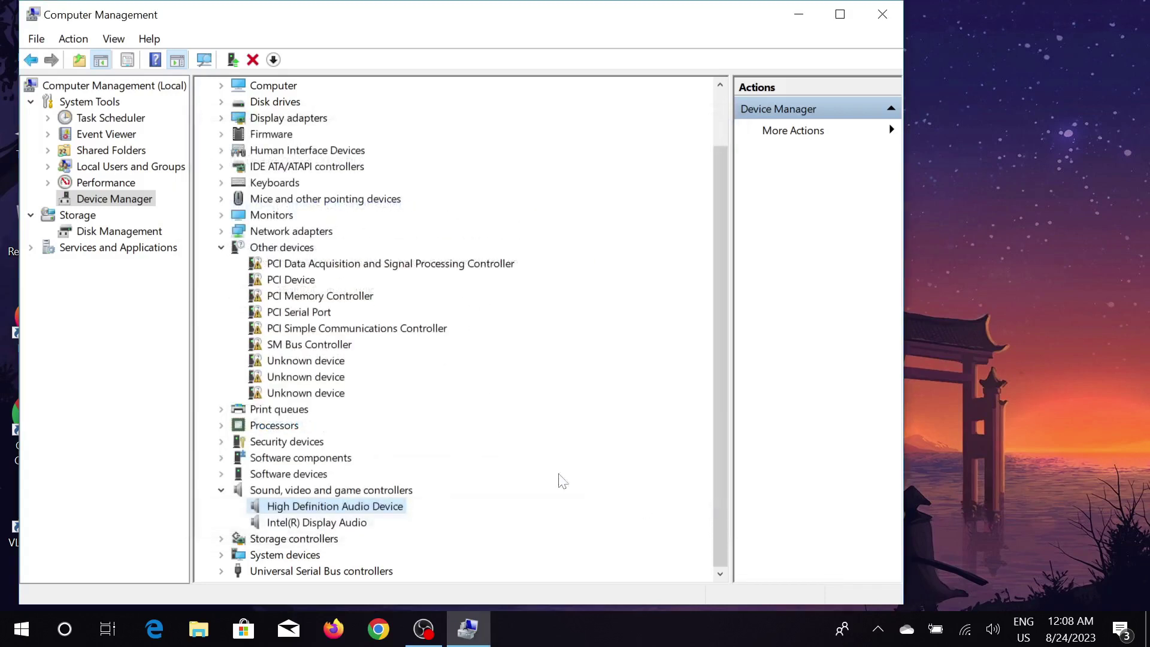
- Cancel the High Definition Audio Device uninstall prompt, then close Computer Management
{"action": "right_click", "coordinate": [337, 510]}
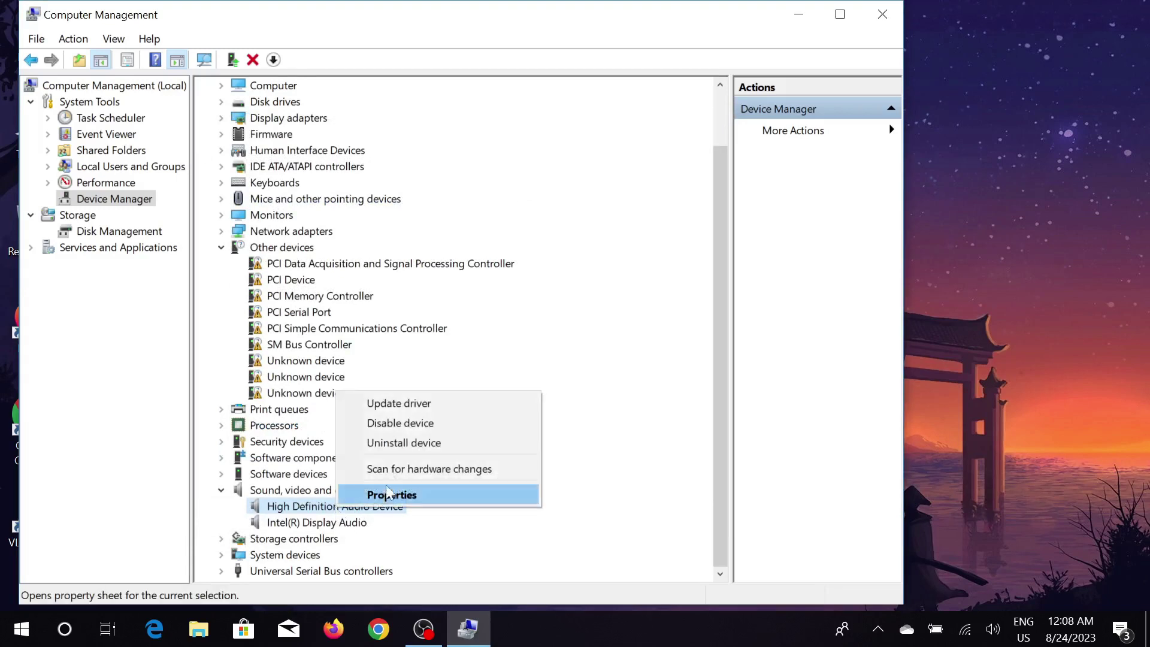
{"action": "left_click", "coordinate": [414, 445]}
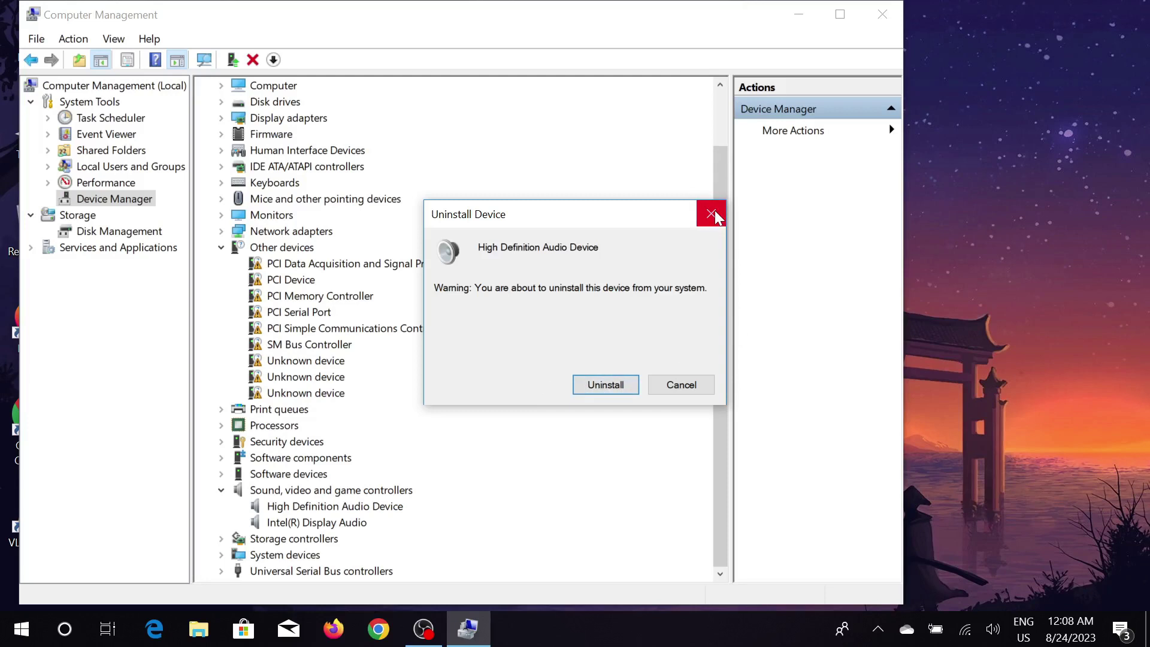
{"action": "left_click", "coordinate": [685, 383]}
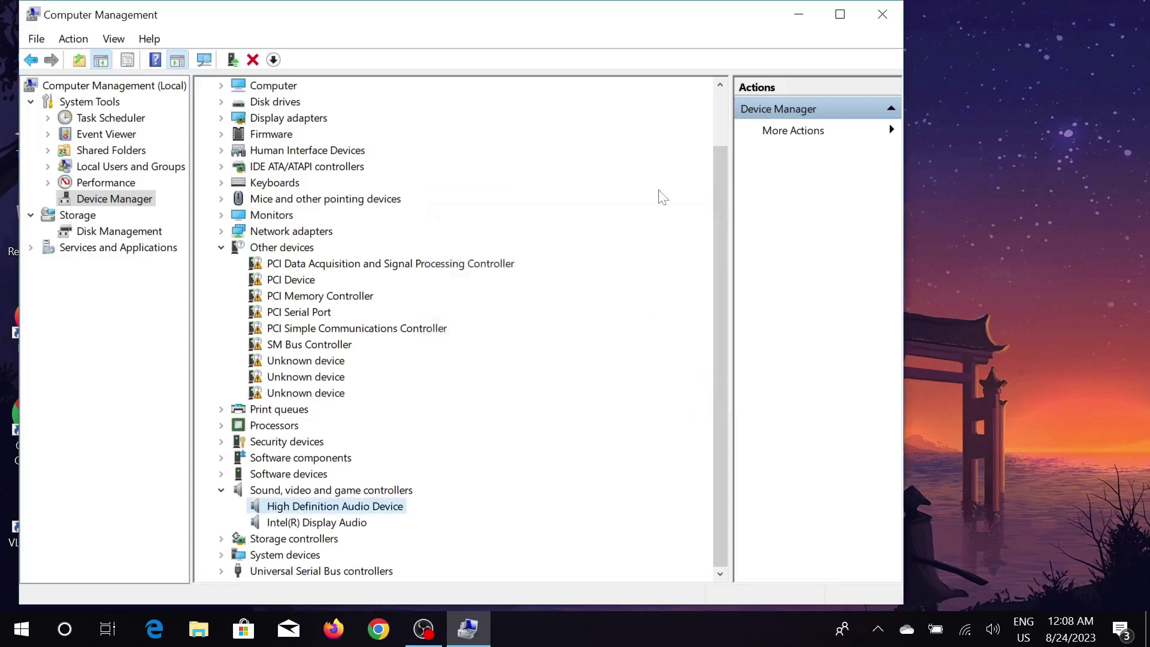
{"action": "left_click", "coordinate": [883, 14]}
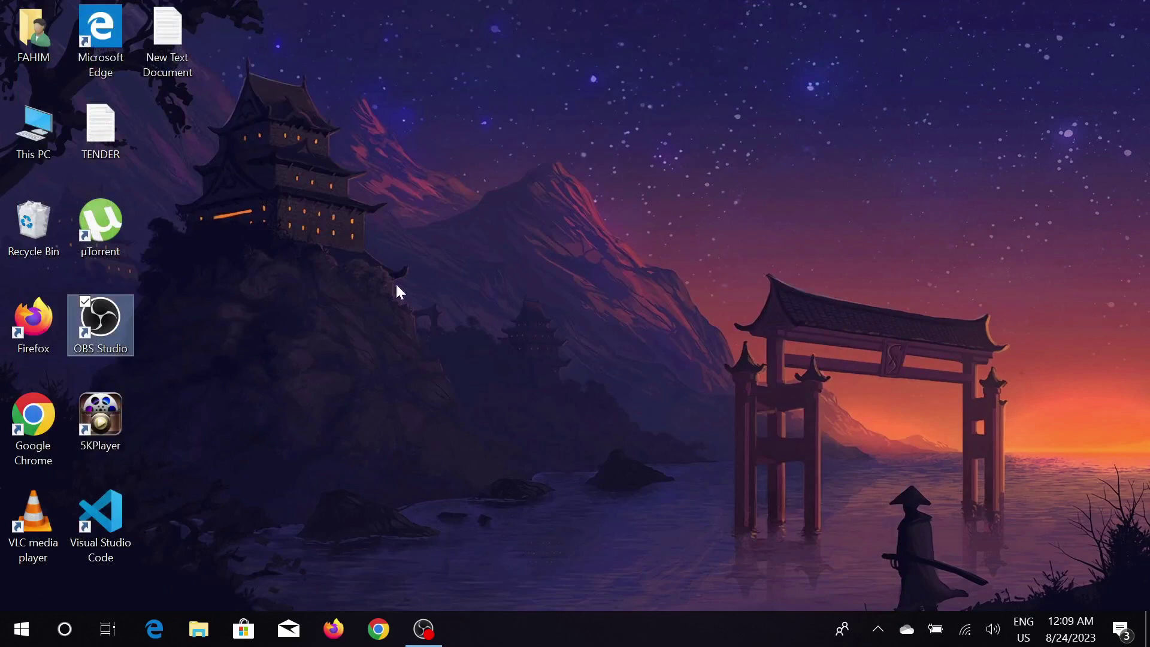
- Open Sound settings from the system tray speaker icon
{"action": "right_click", "coordinate": [994, 634]}
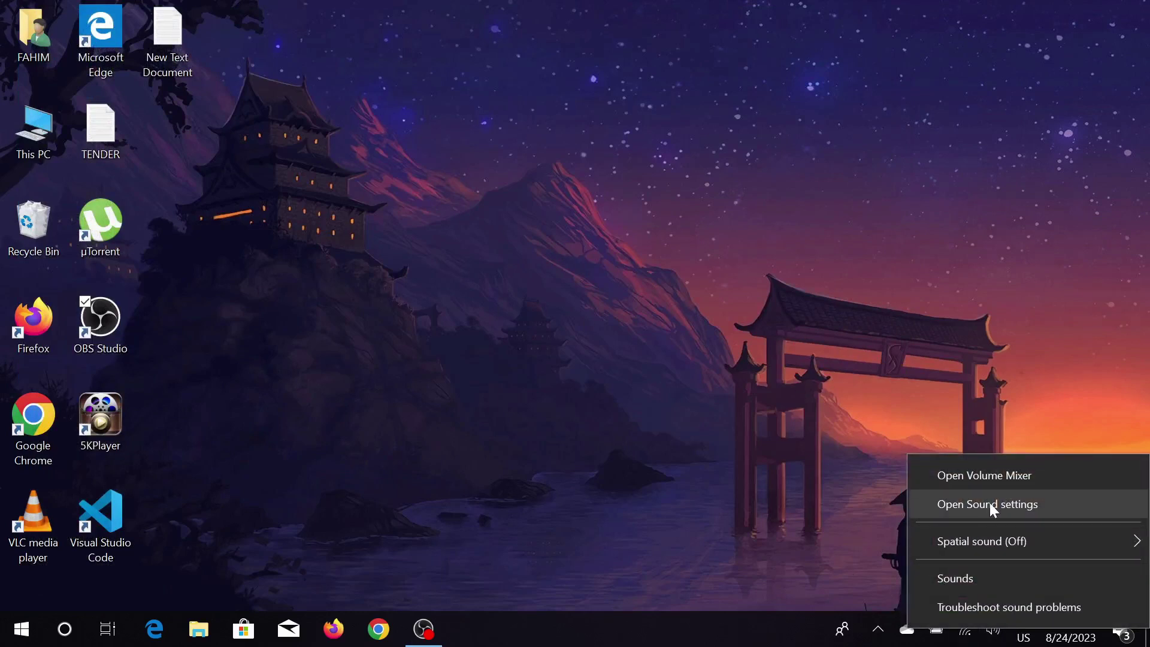
{"action": "left_click", "coordinate": [970, 506]}
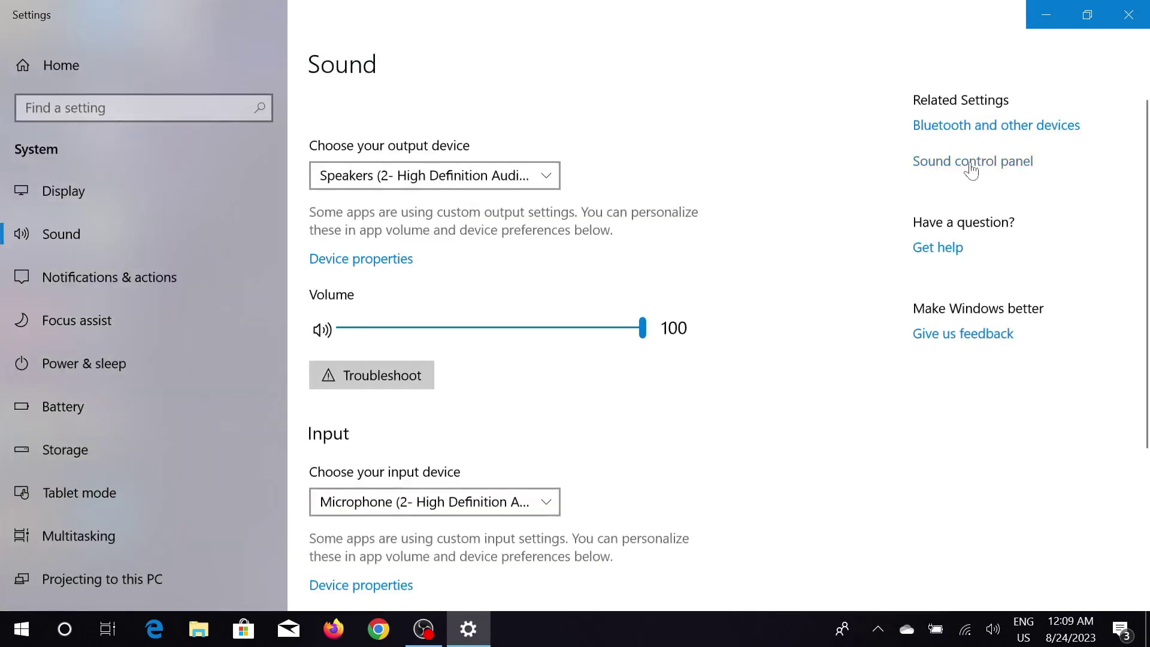
- Open the Sound control panel and bring up the options menu for Speakers
{"action": "left_click", "coordinate": [965, 167]}
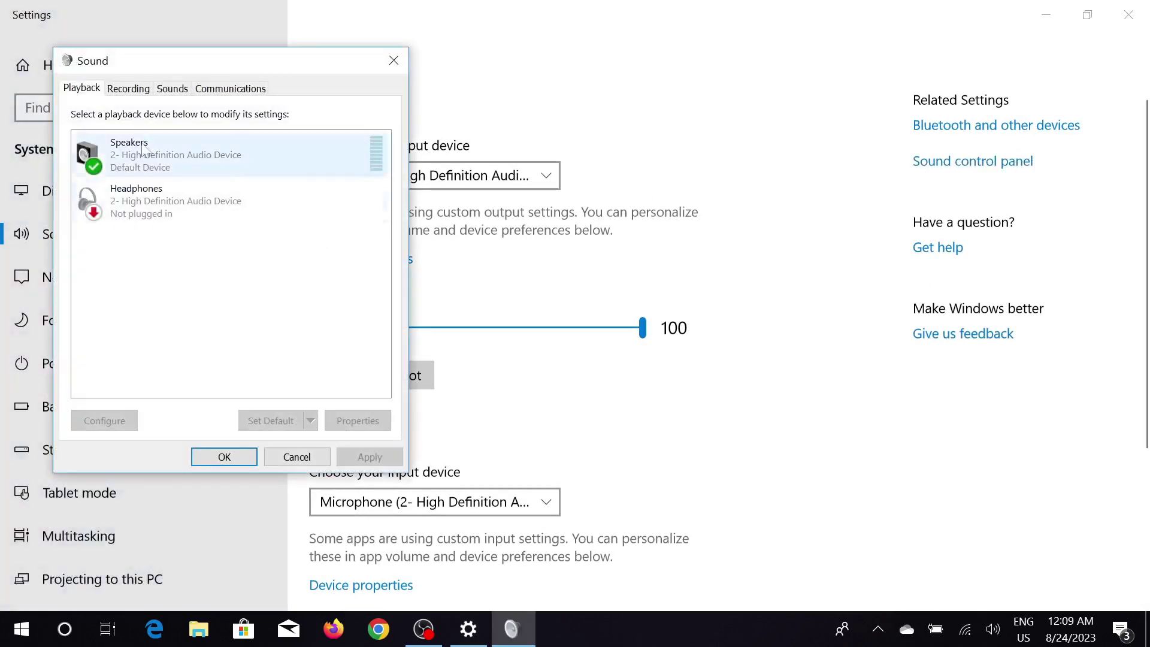
{"action": "left_click", "coordinate": [205, 162]}
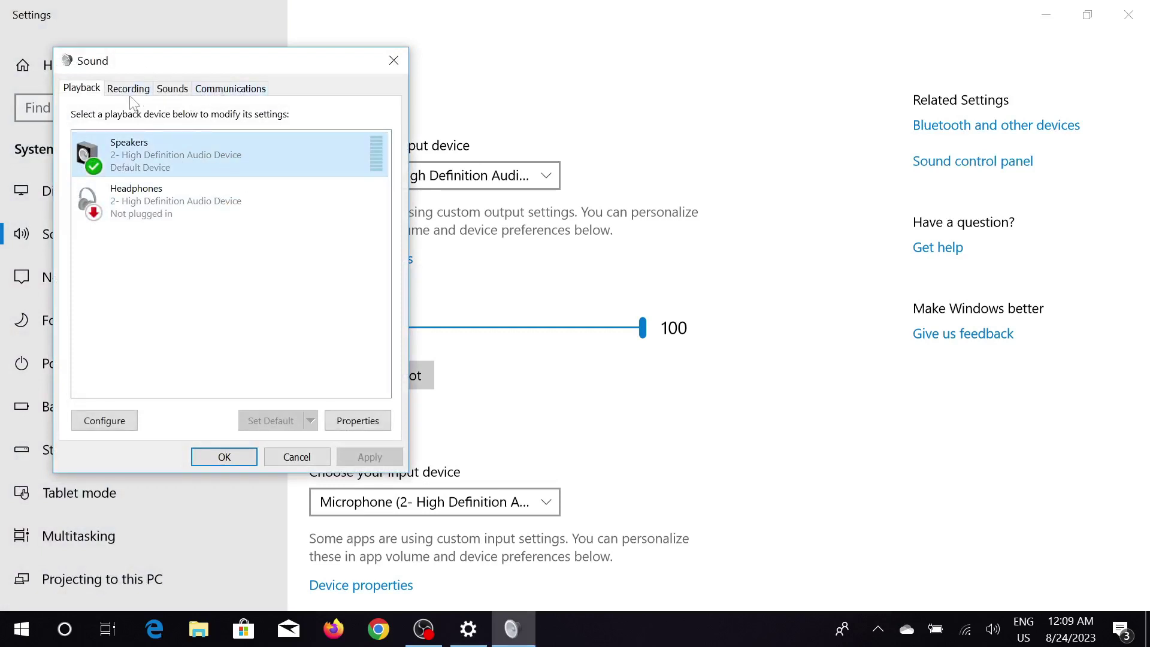
{"action": "right_click", "coordinate": [238, 140]}
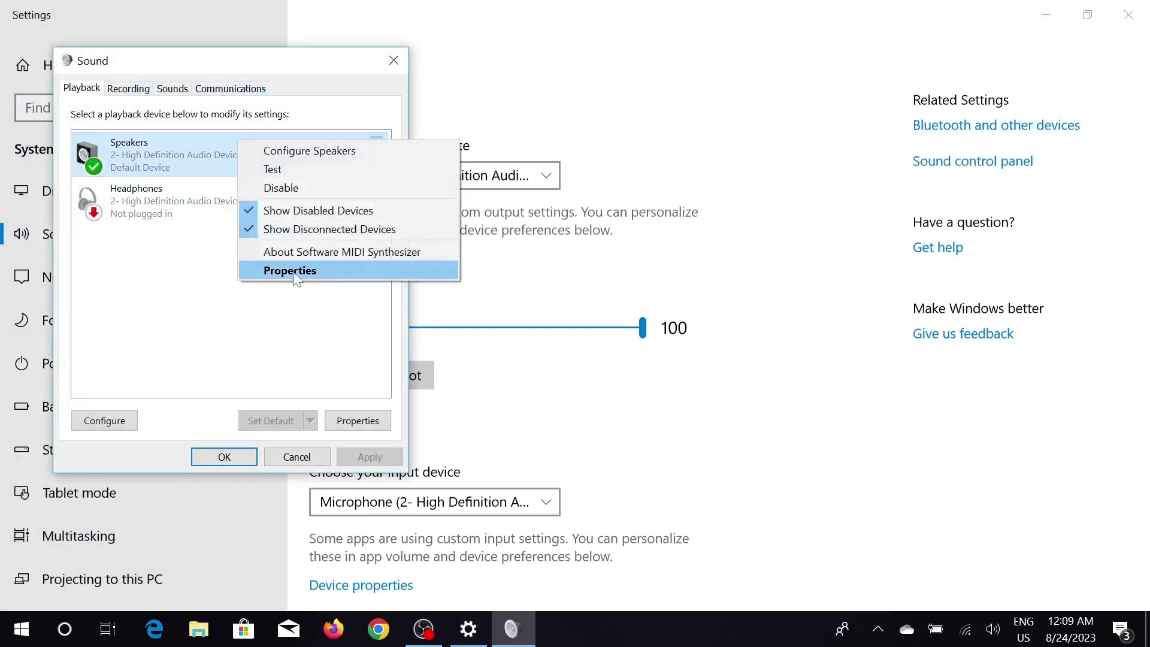
{"action": "left_click", "coordinate": [315, 275]}
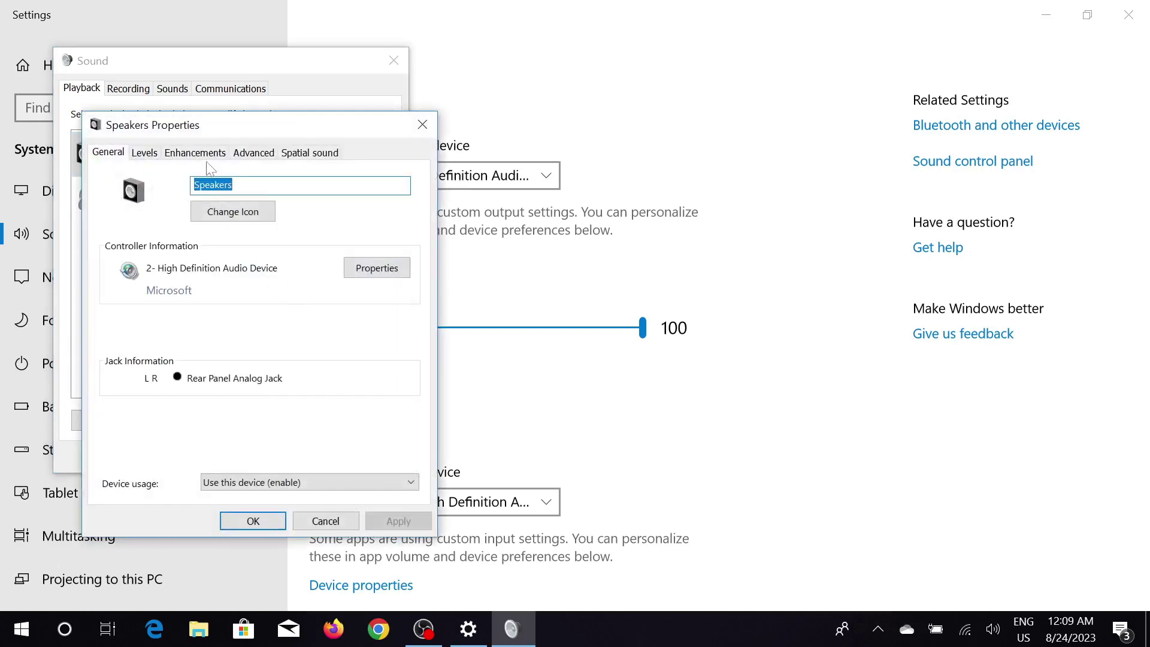
{"action": "left_click", "coordinate": [212, 154]}
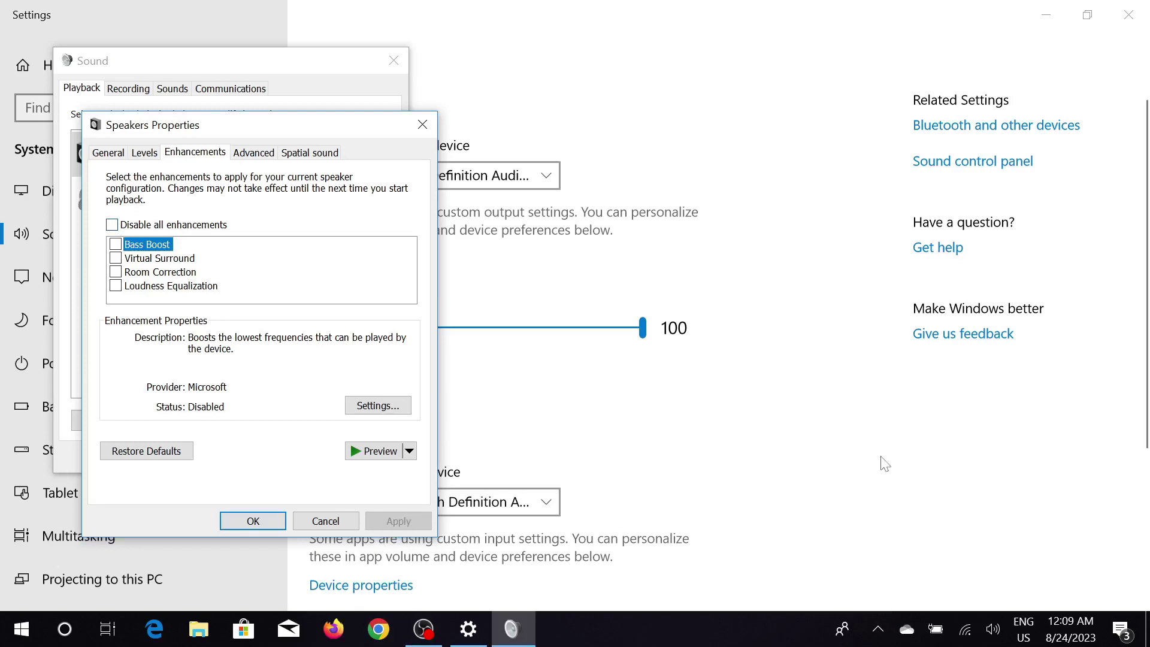
{"action": "left_click", "coordinate": [429, 122]}
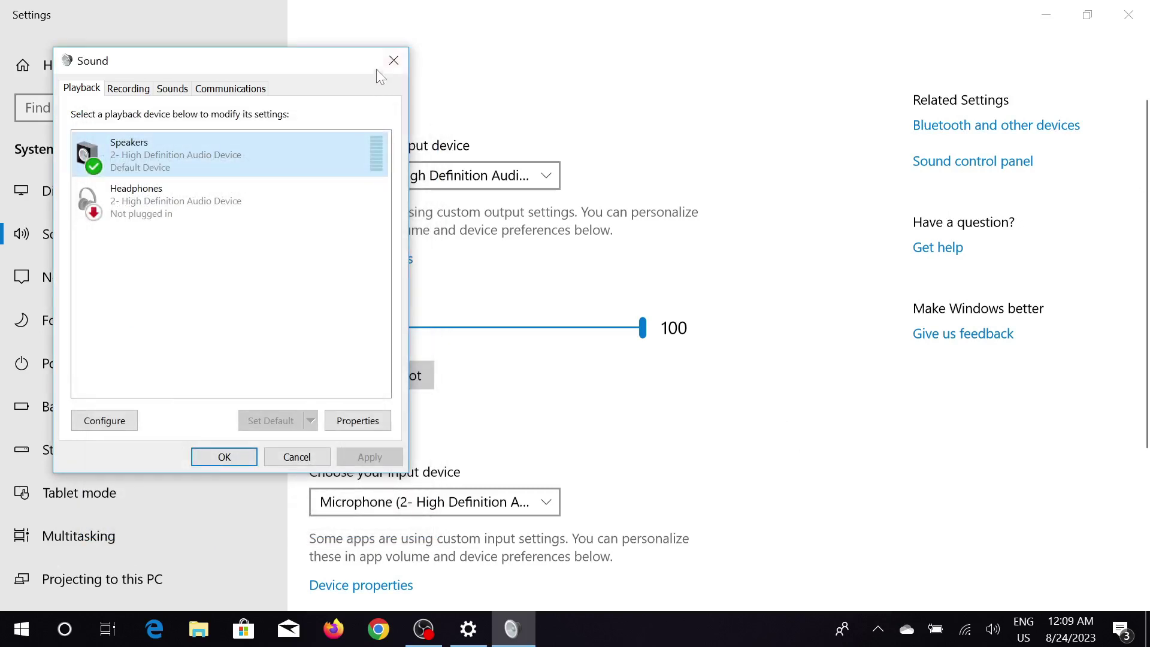